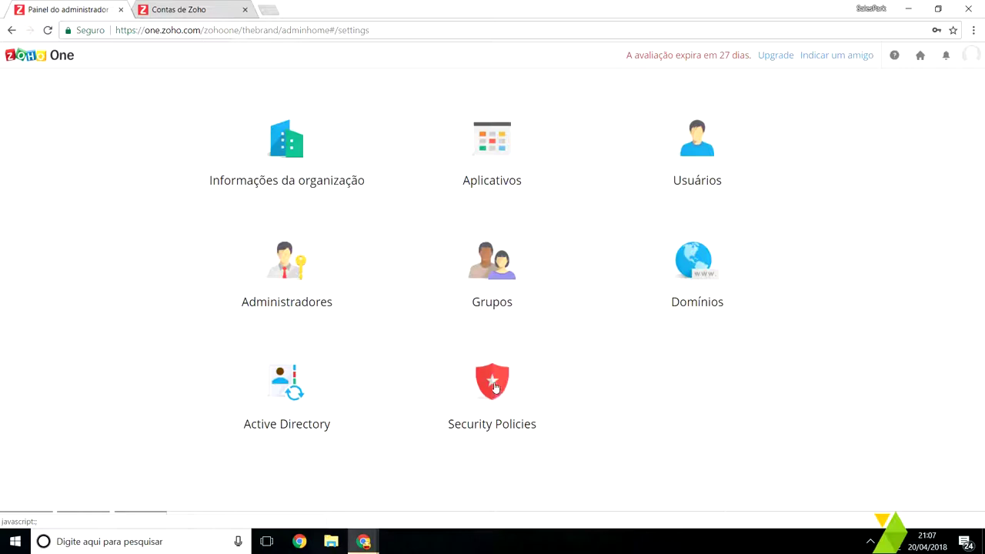
Open the security policies and add the current IP address to the Default Policy's allowed IPs.
click(494, 388)
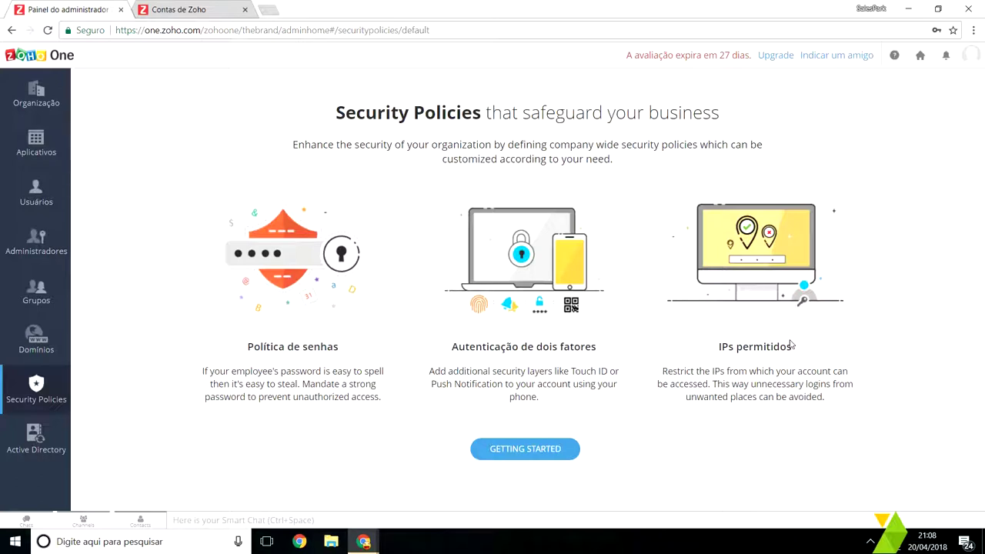
click(545, 452)
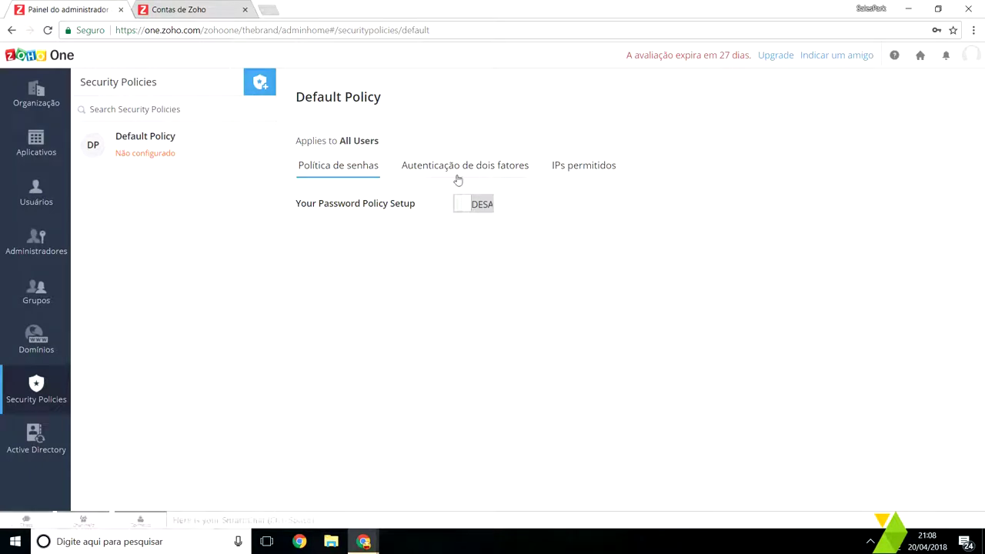
click(599, 173)
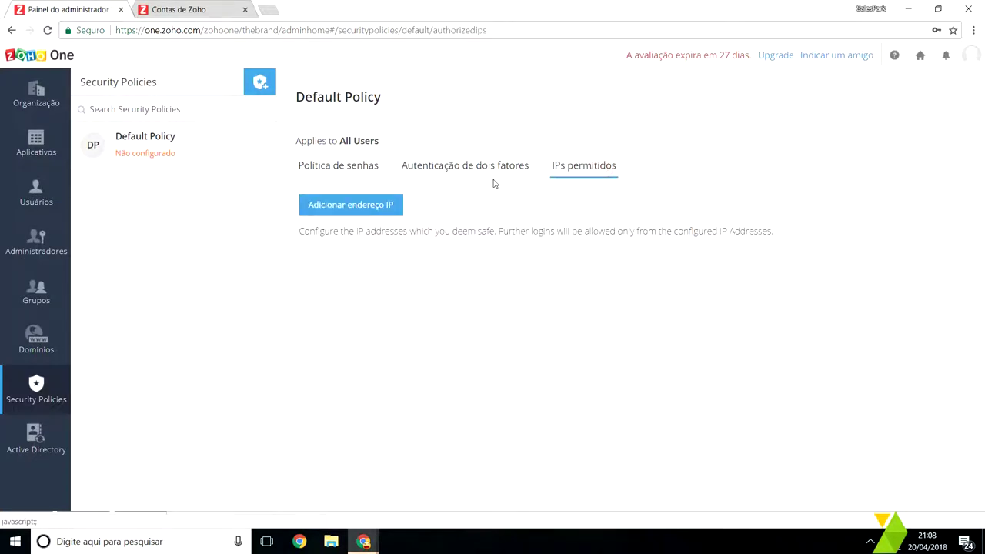
click(369, 210)
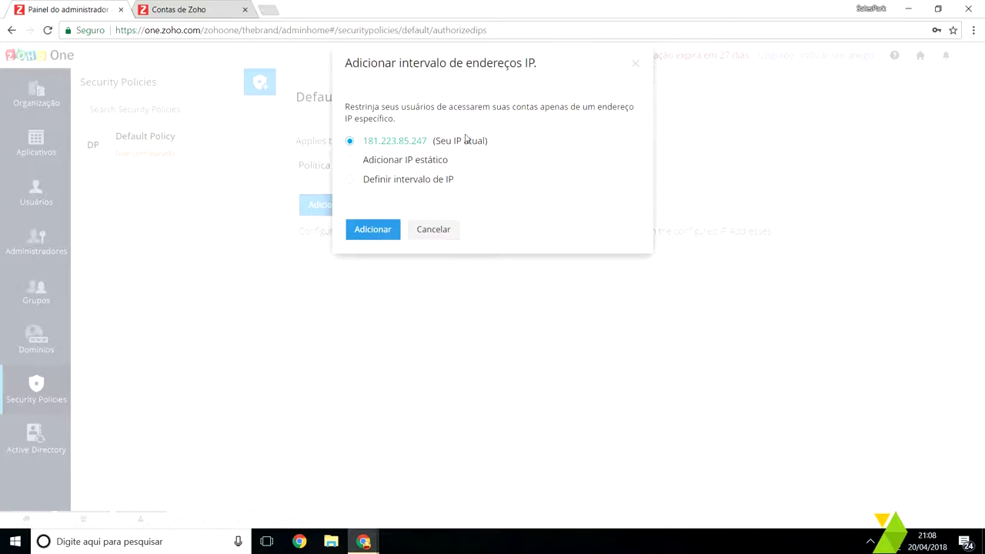
drag(497, 145, 436, 146)
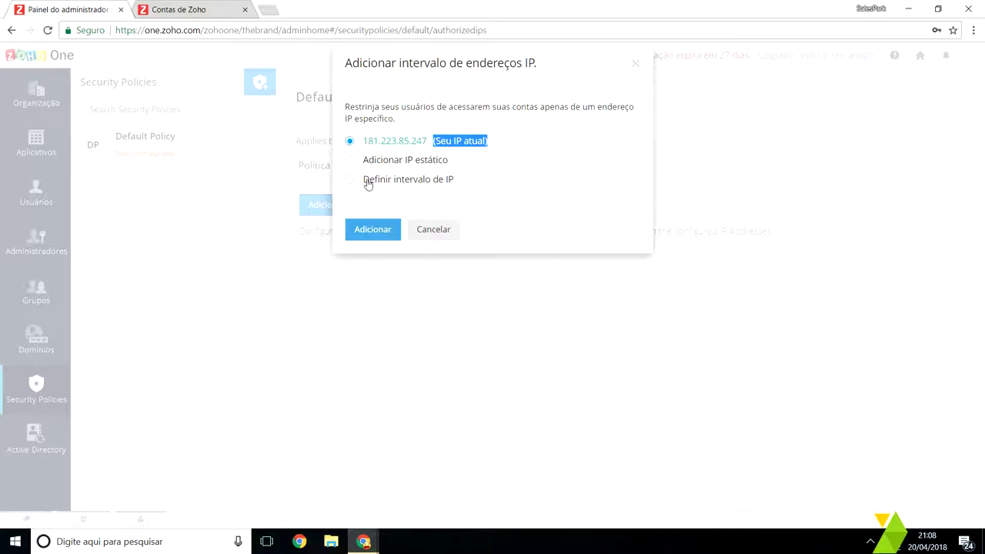
click(376, 161)
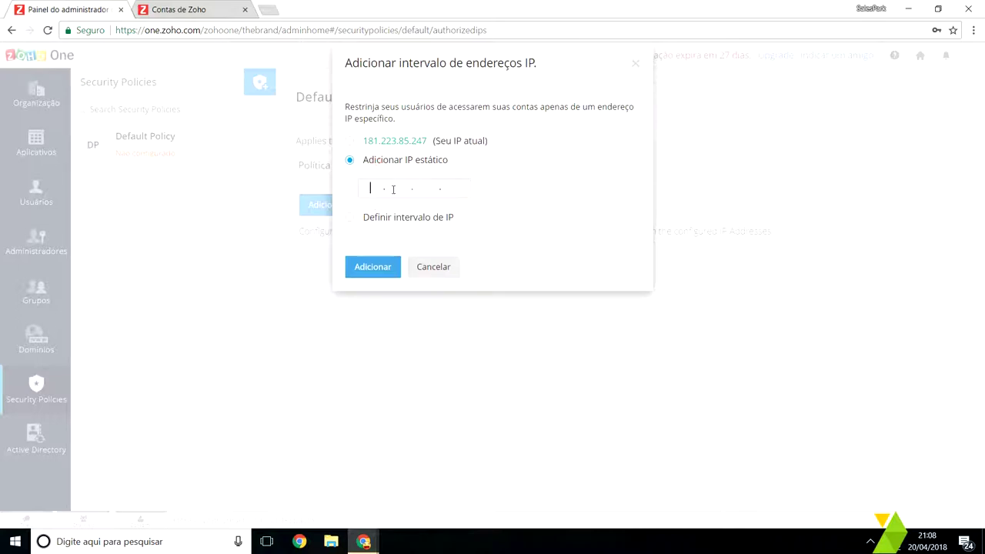
click(350, 142)
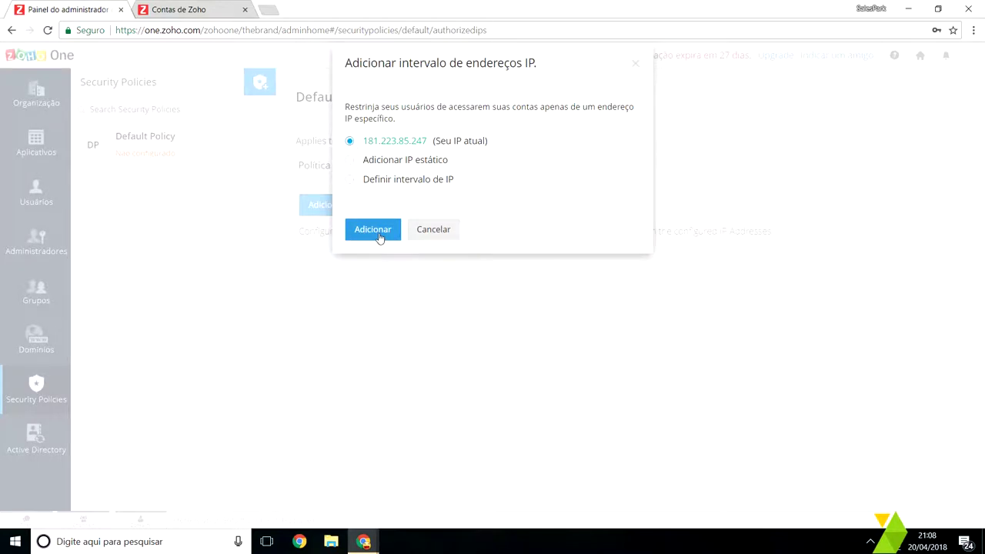
click(379, 231)
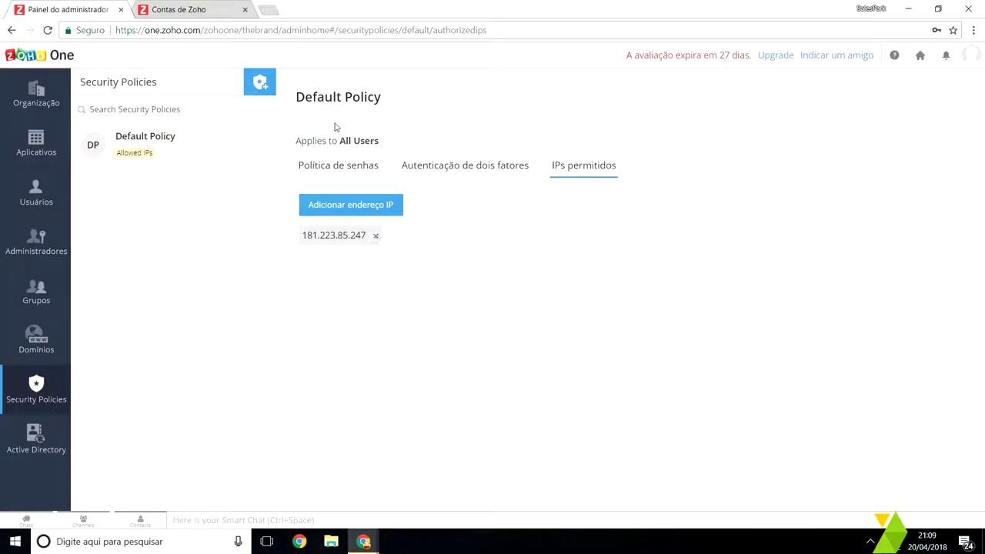
Turn on the Default Policy's password policy with a minimum password length of 15.
click(342, 167)
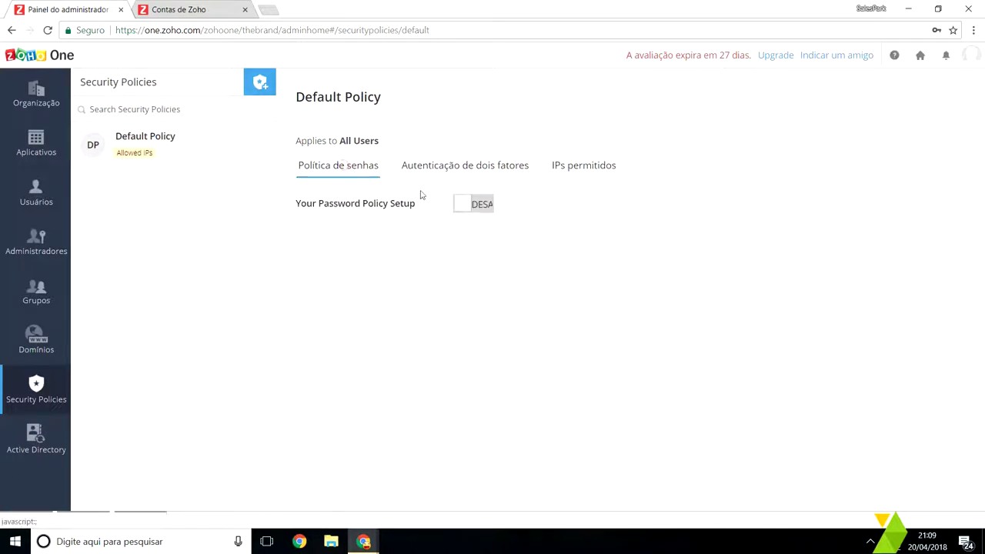
click(469, 208)
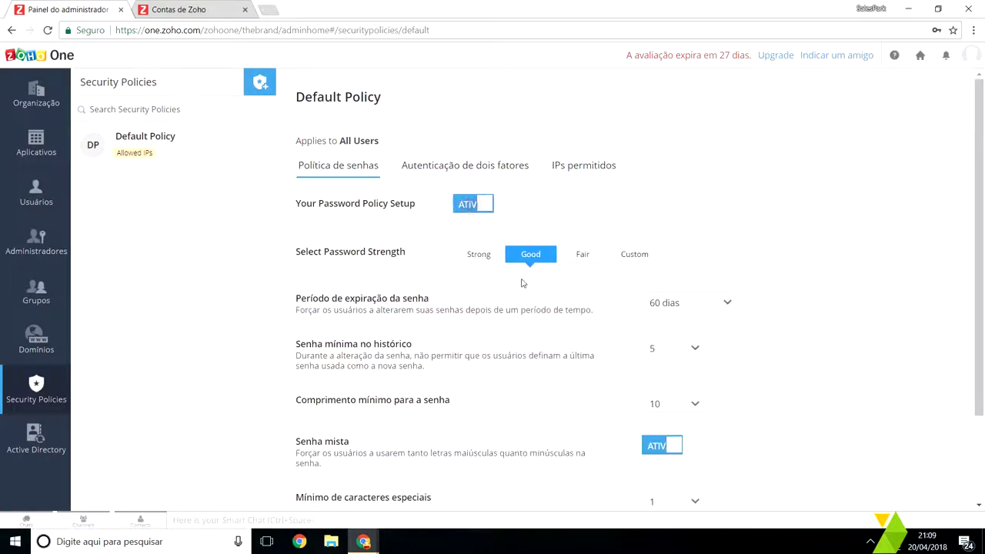
scroll(538, 308, down, 1)
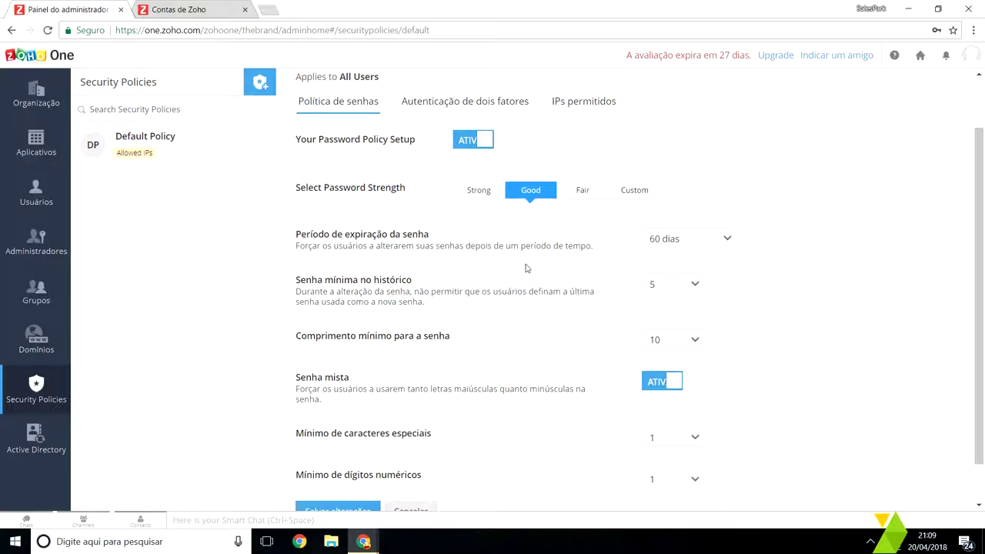
scroll(537, 269, down, 1)
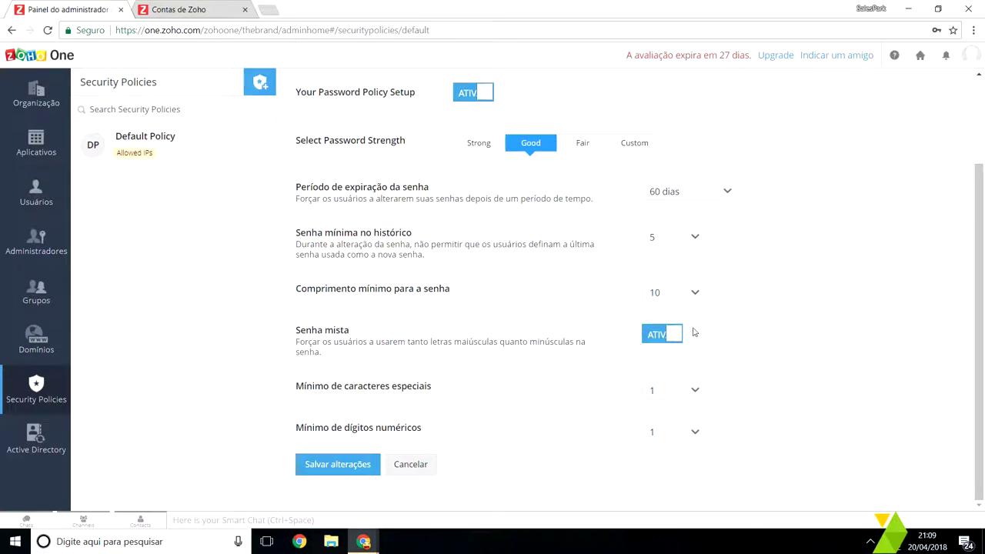
click(665, 300)
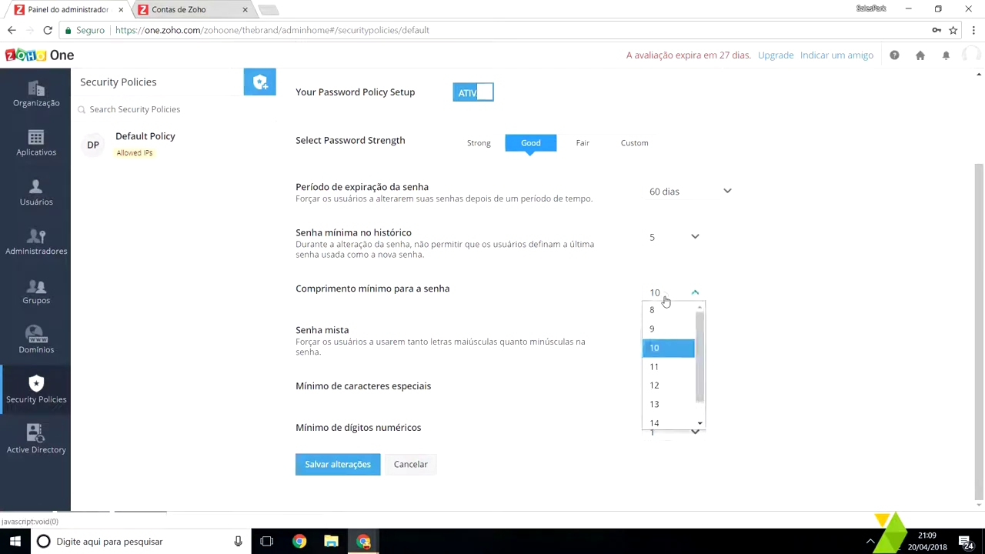
scroll(694, 408, down, 1)
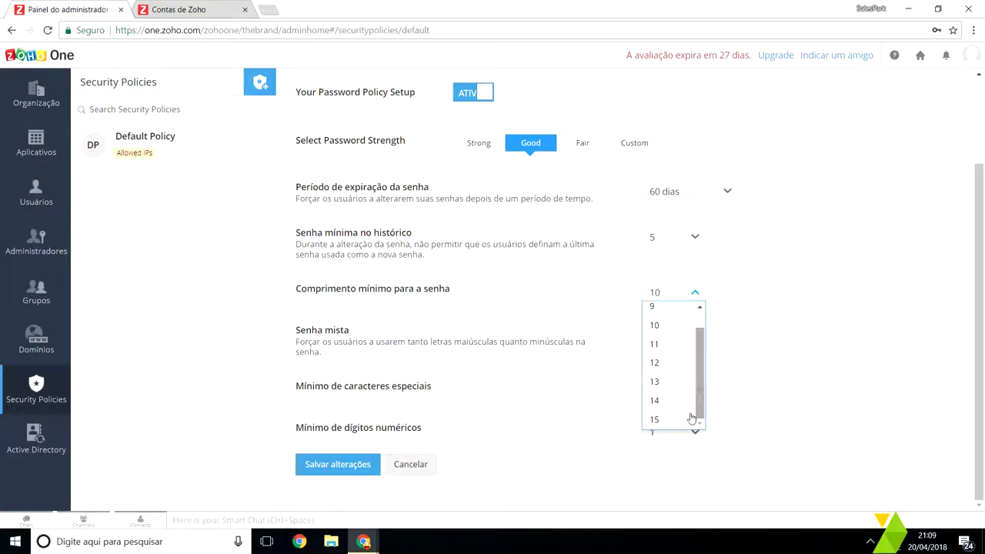
click(694, 418)
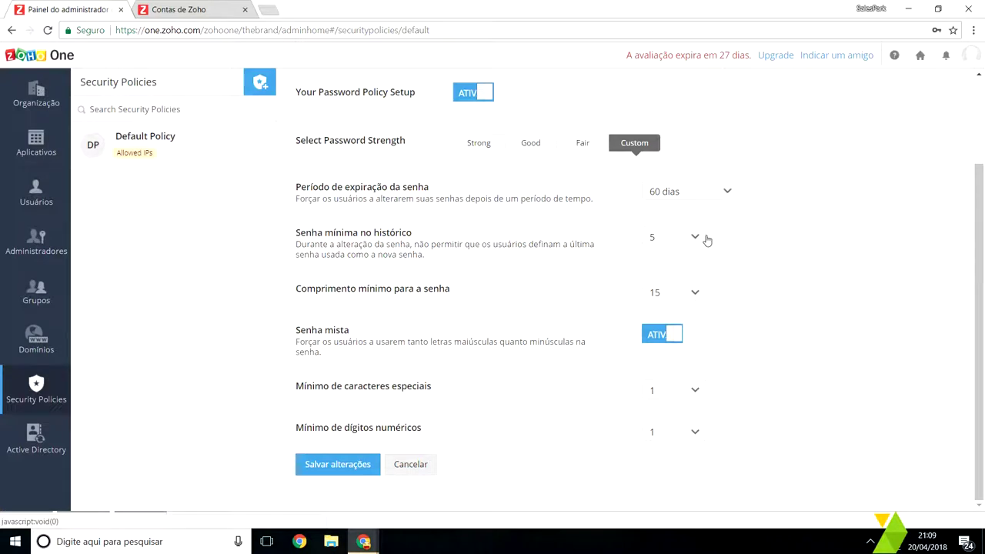
click(674, 198)
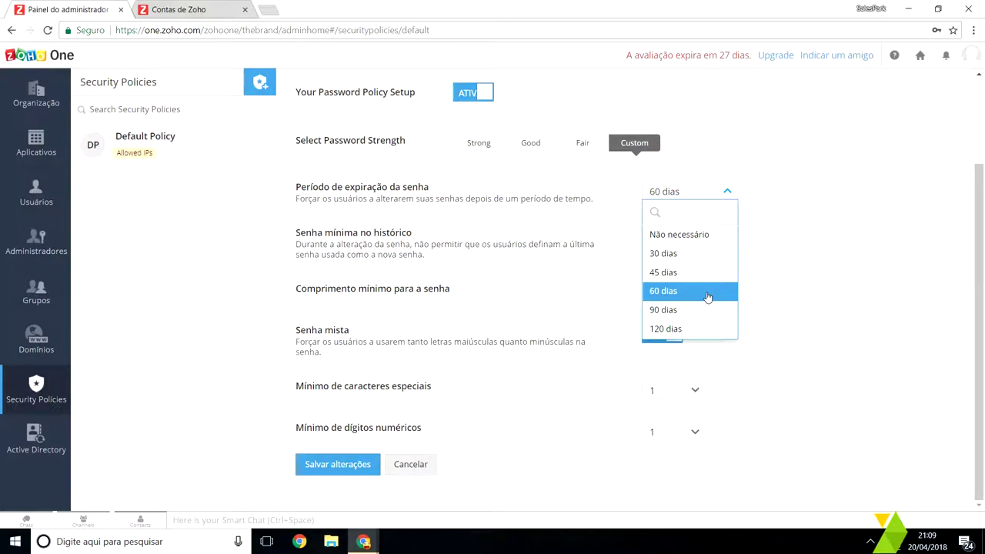
click(793, 266)
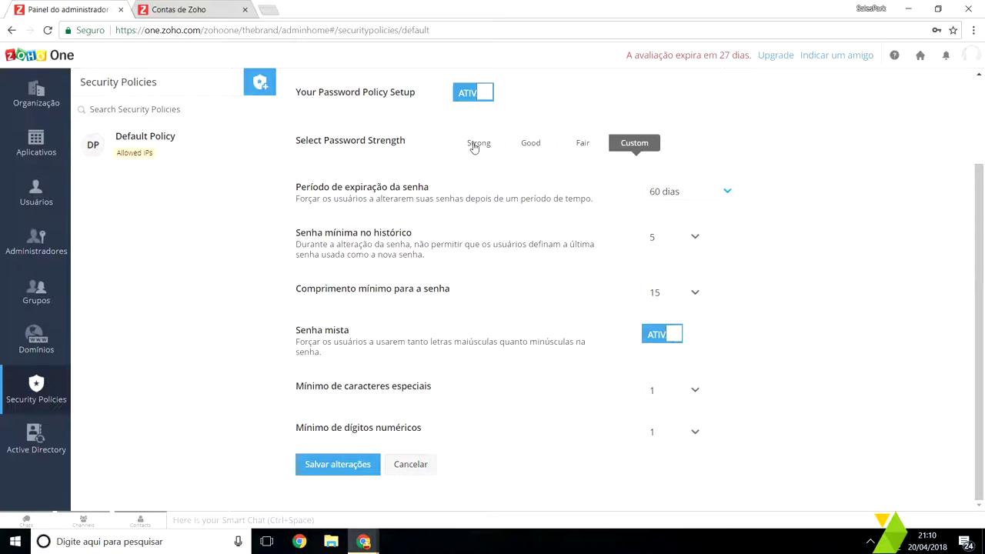
Start a new security policy named "Política de Segurança" and enforce it on the Vendas group.
click(260, 81)
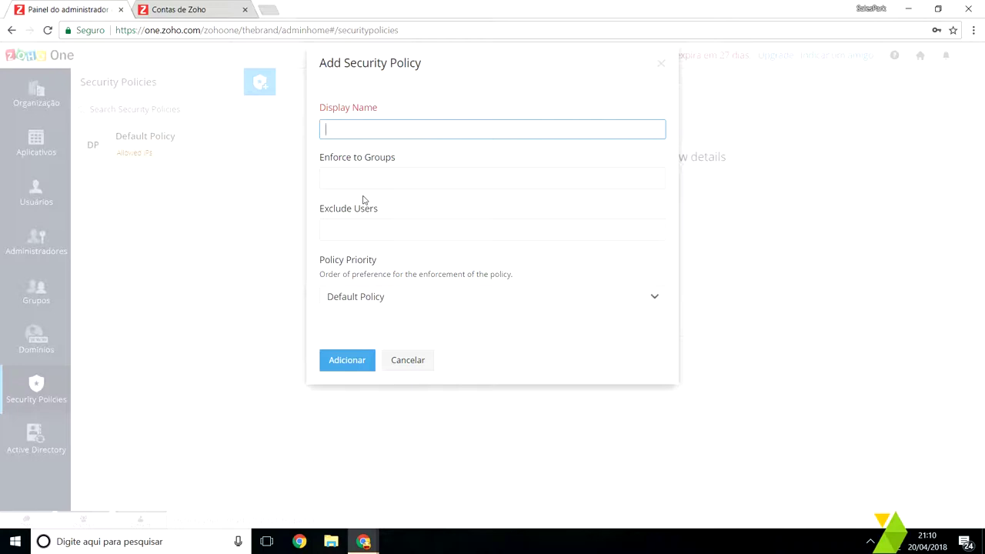
text(Política de Segurança)
click(401, 183)
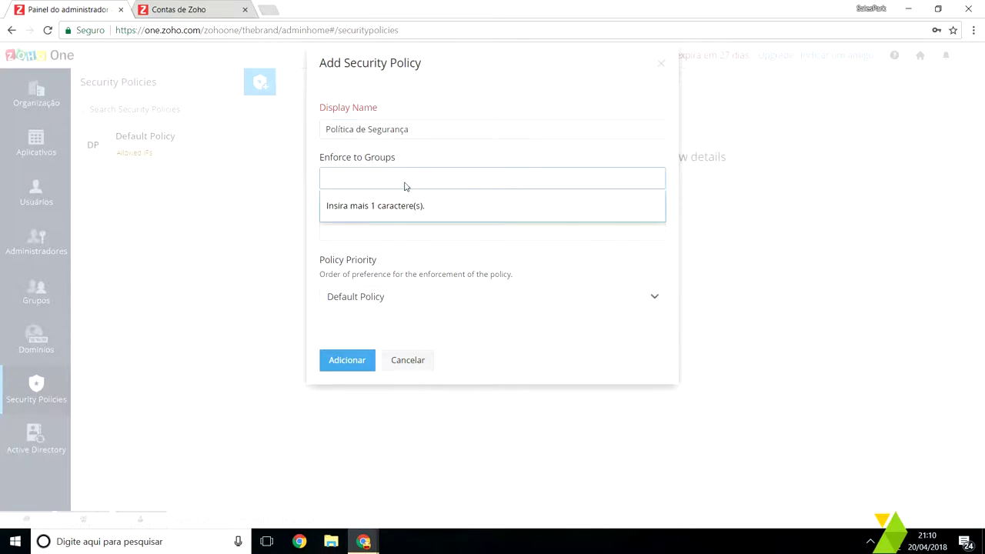
click(405, 183)
click(405, 177)
text(e)
key(BackSpace)
text(ve)
click(405, 212)
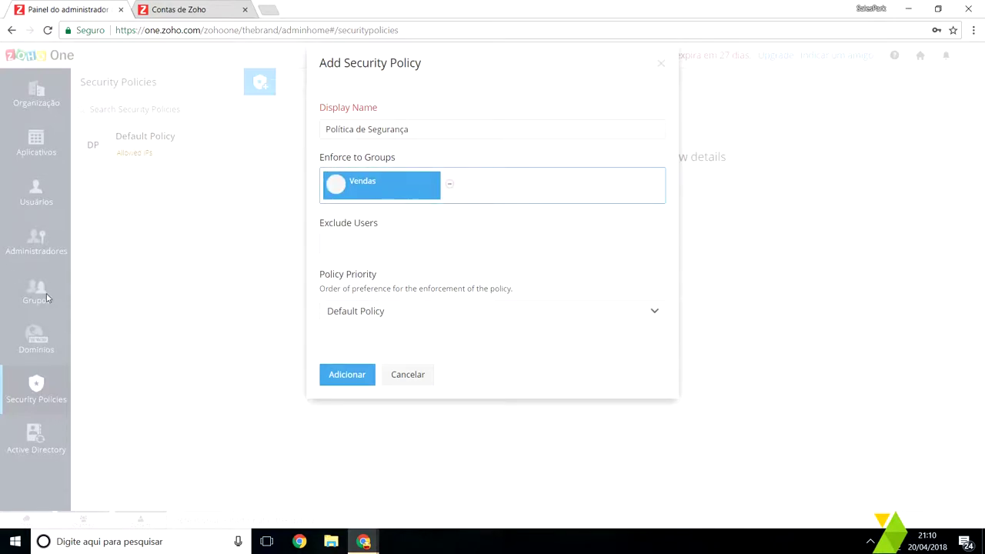
Add the new policy with no excluded users, keeping Default Policy as the policy priority.
click(330, 245)
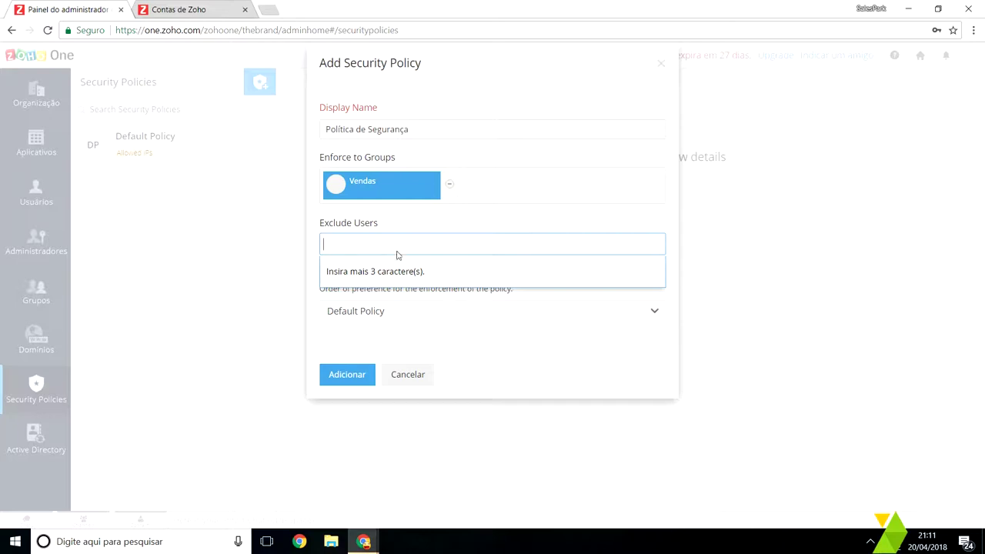
click(431, 209)
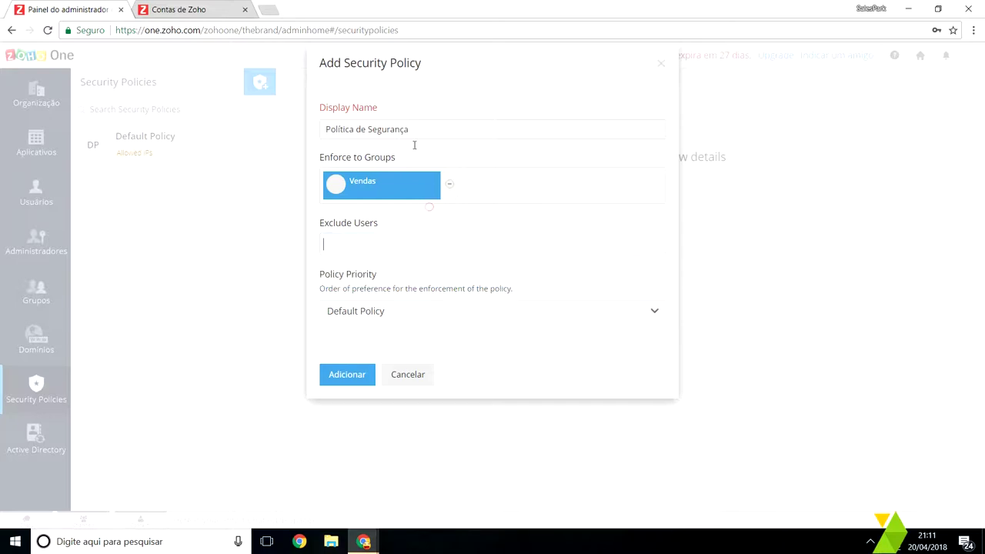
click(409, 316)
click(408, 314)
click(347, 375)
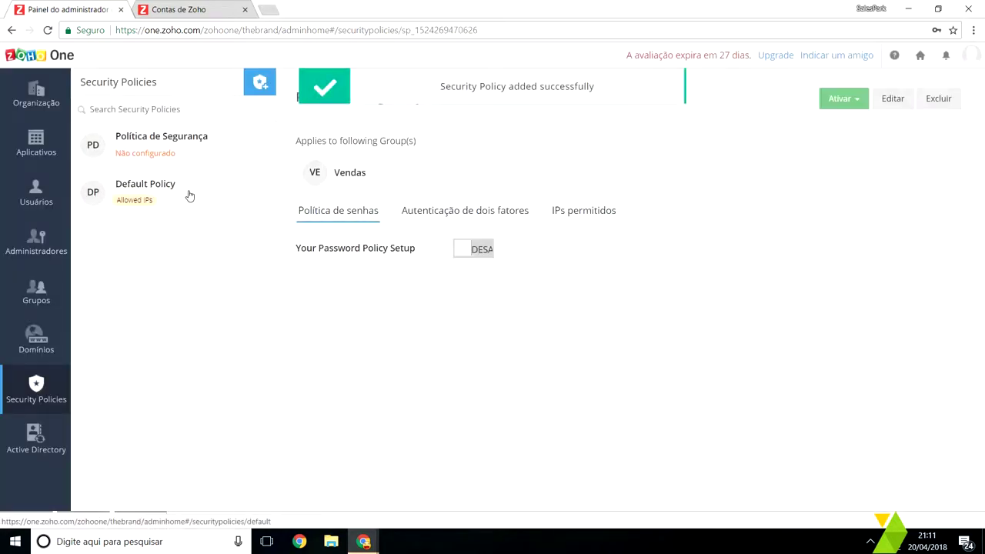
Turn on the password policy for Política de Segurança with a password expiration period of 90 days.
click(176, 153)
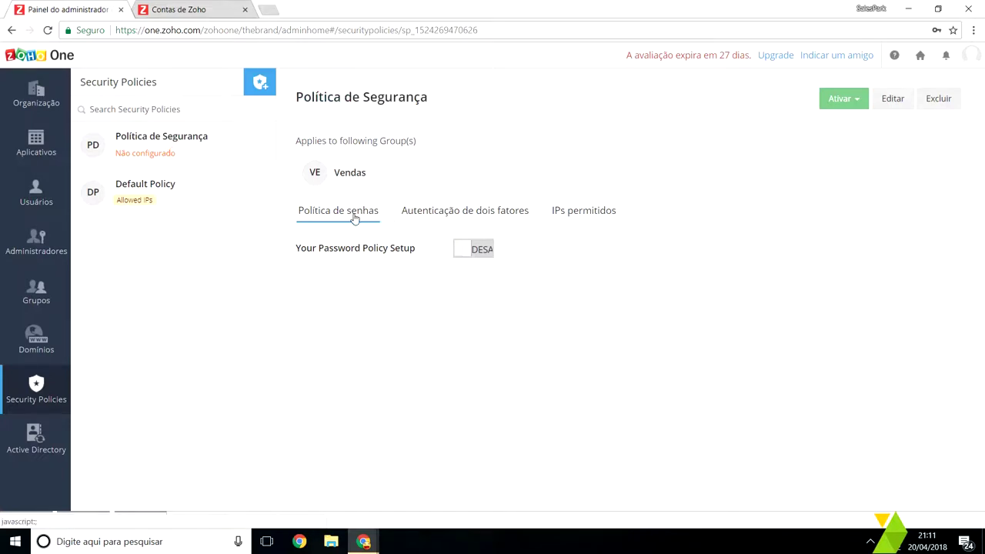
click(470, 252)
scroll(670, 315, down, 2)
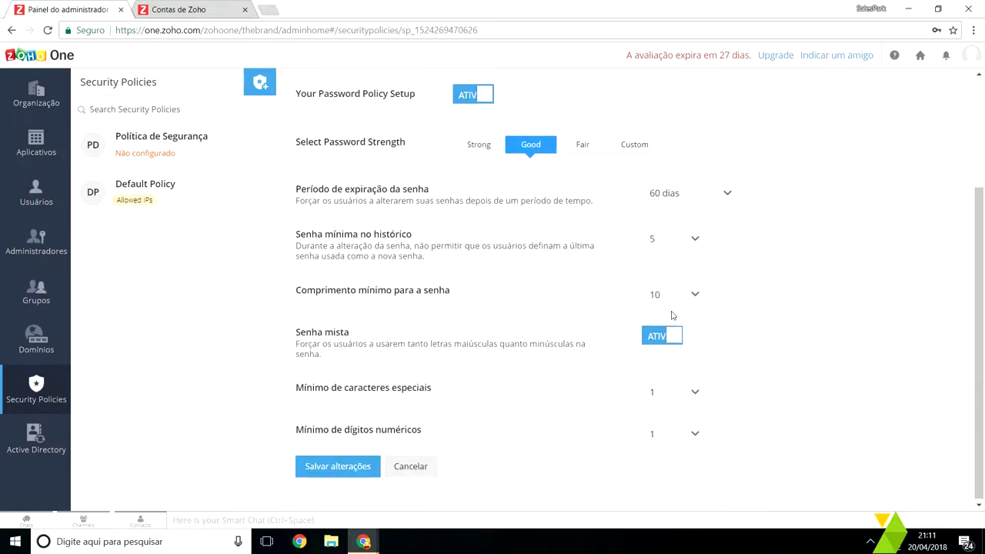
click(675, 192)
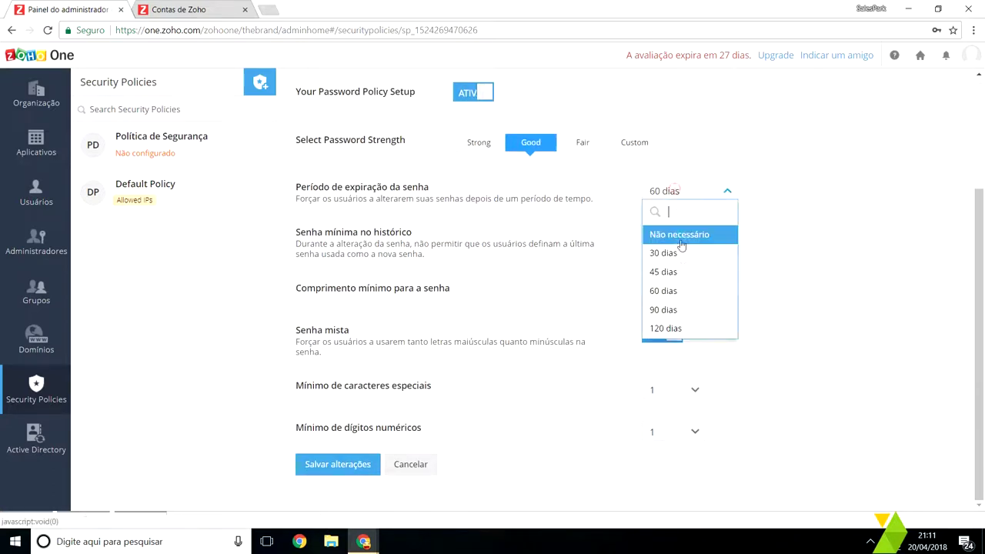
click(684, 311)
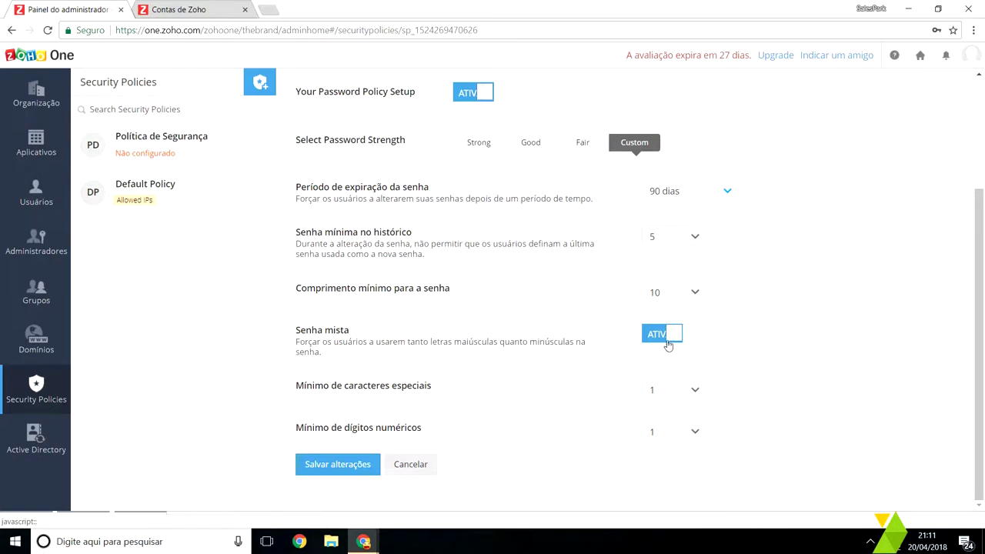
scroll(523, 307, up, 2)
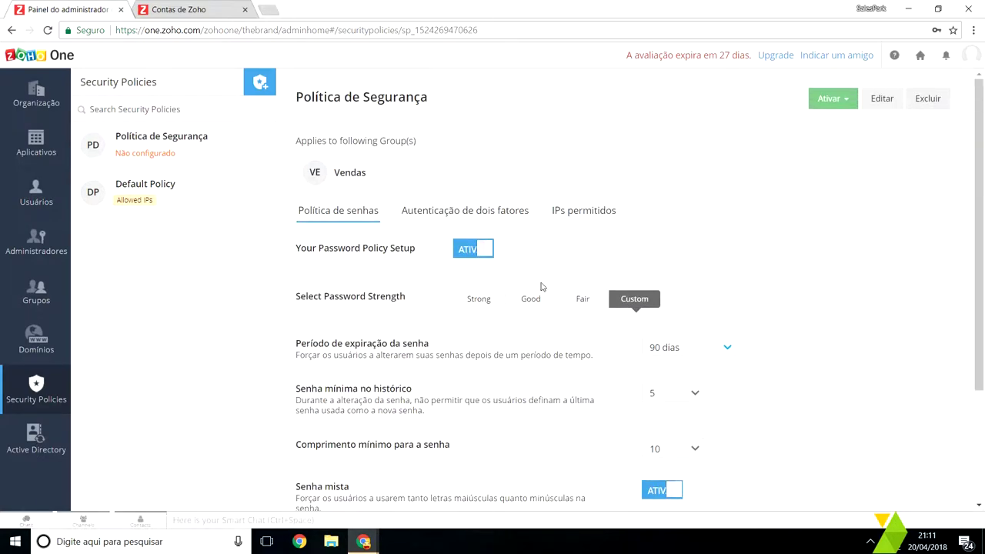
scroll(377, 235, down, 2)
scroll(377, 235, up, 2)
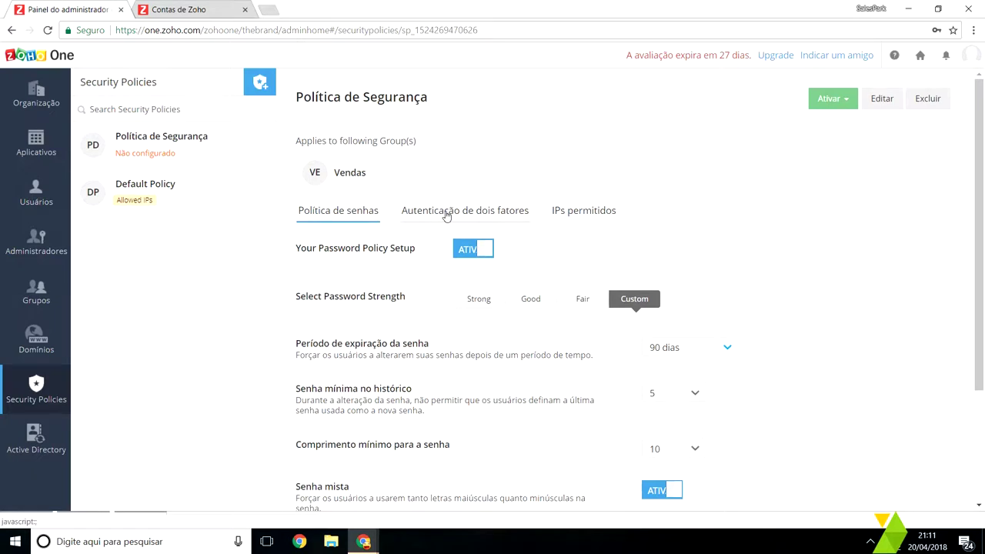
Turn on two-factor authentication for Política de Segurança and review the available authentication modes.
click(446, 213)
click(654, 261)
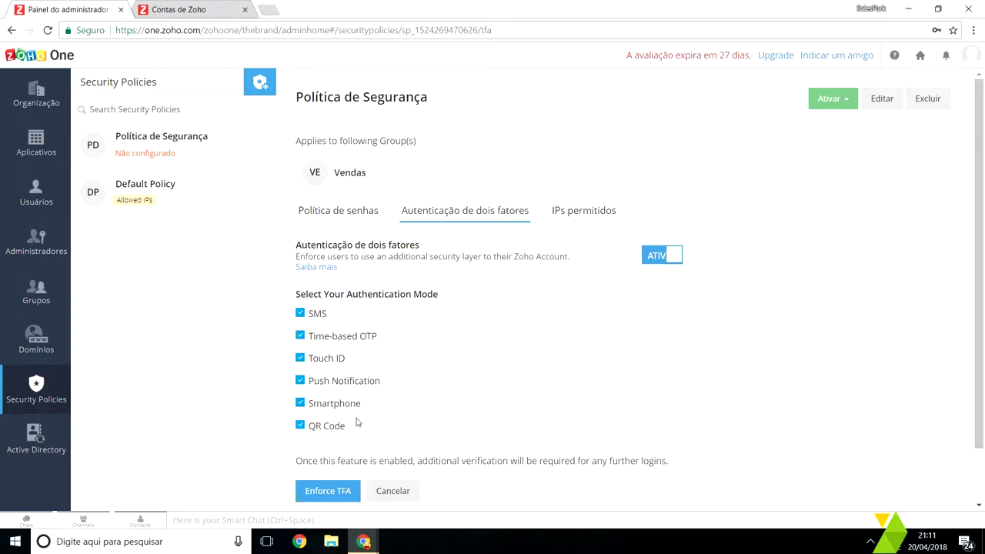
scroll(342, 429, down, 1)
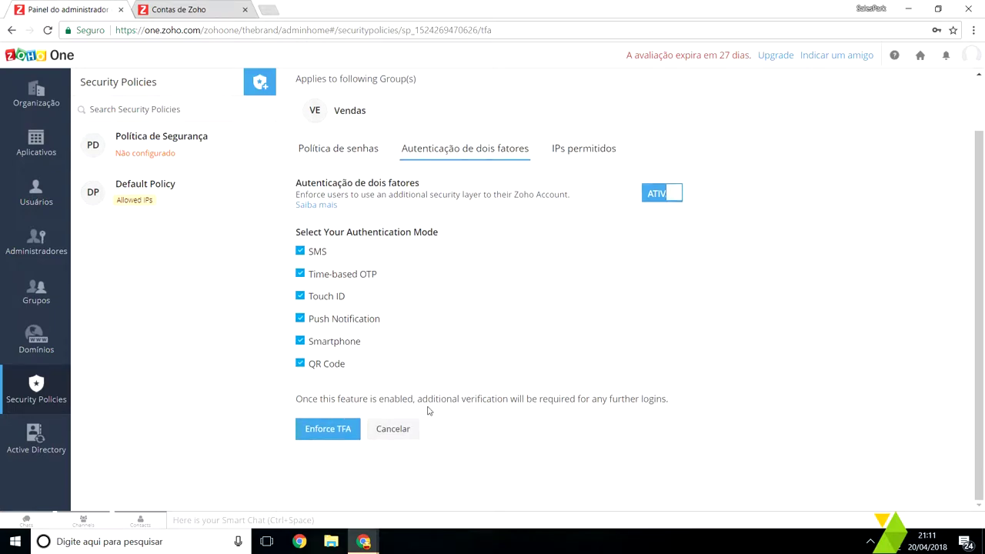
scroll(534, 266, up, 1)
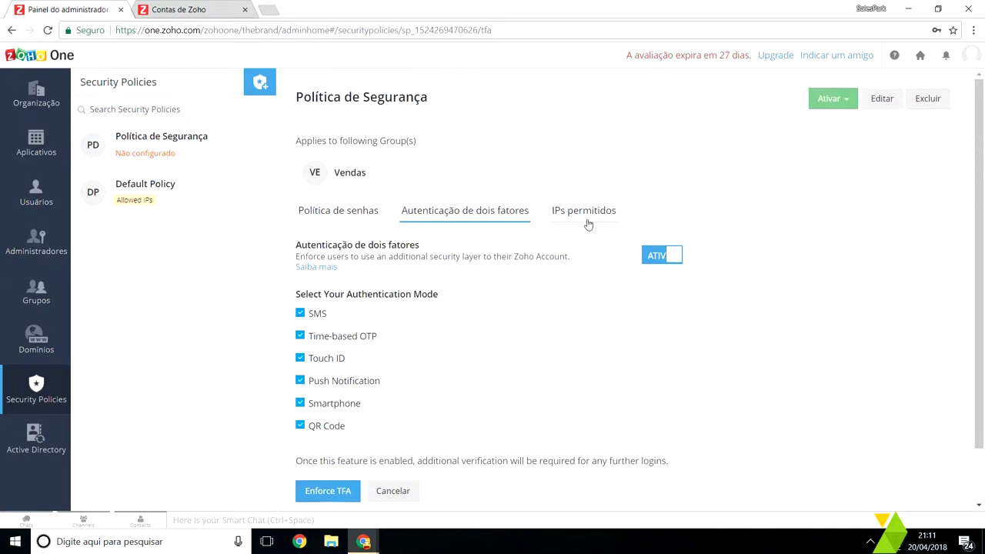
Examine the current IP, static IP and IP range options for adding allowed addresses to Política de Segurança.
click(584, 214)
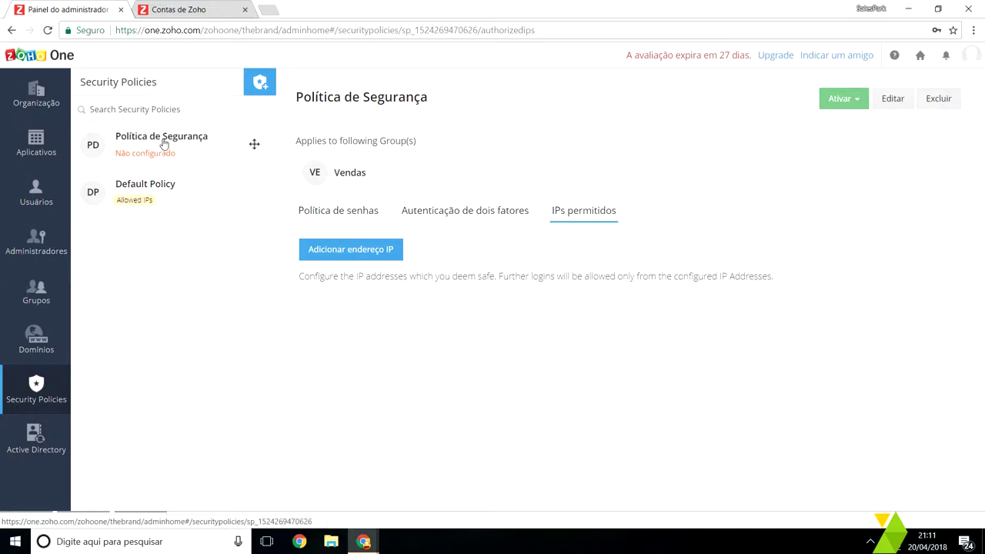
click(387, 248)
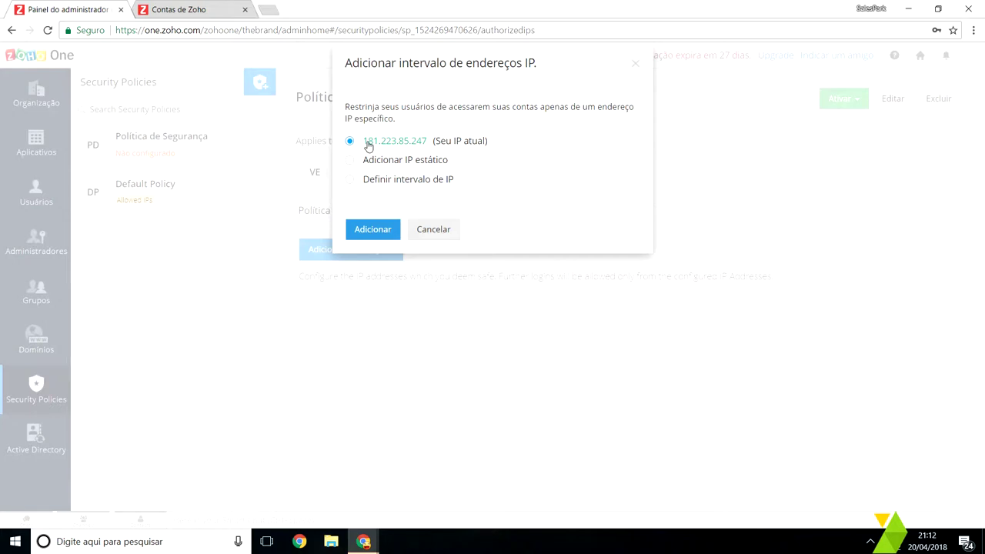
click(351, 160)
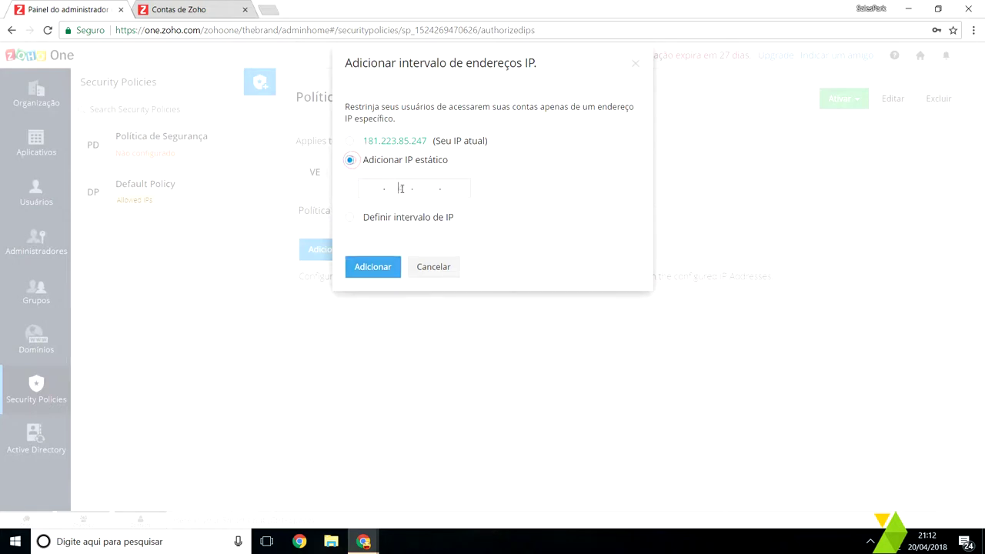
click(436, 188)
click(350, 143)
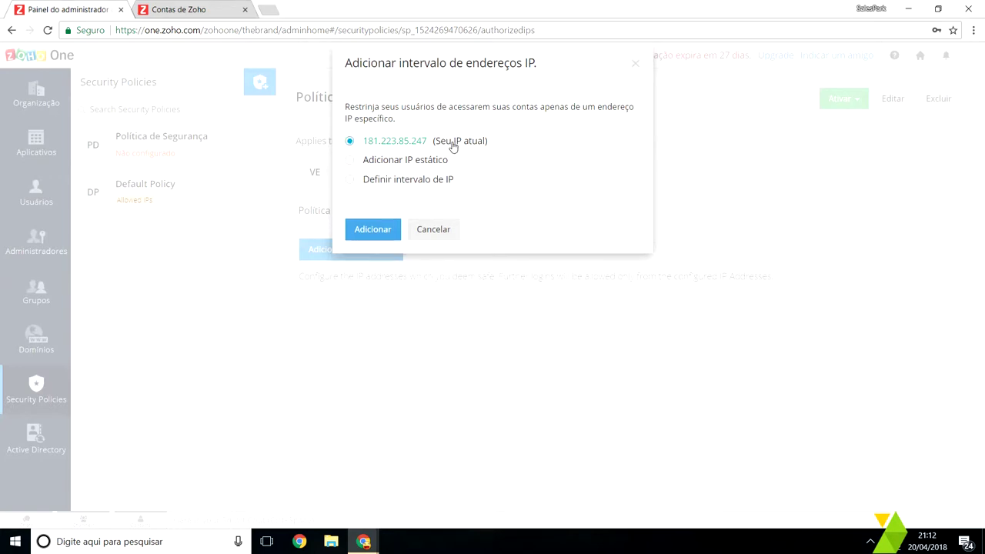
click(350, 184)
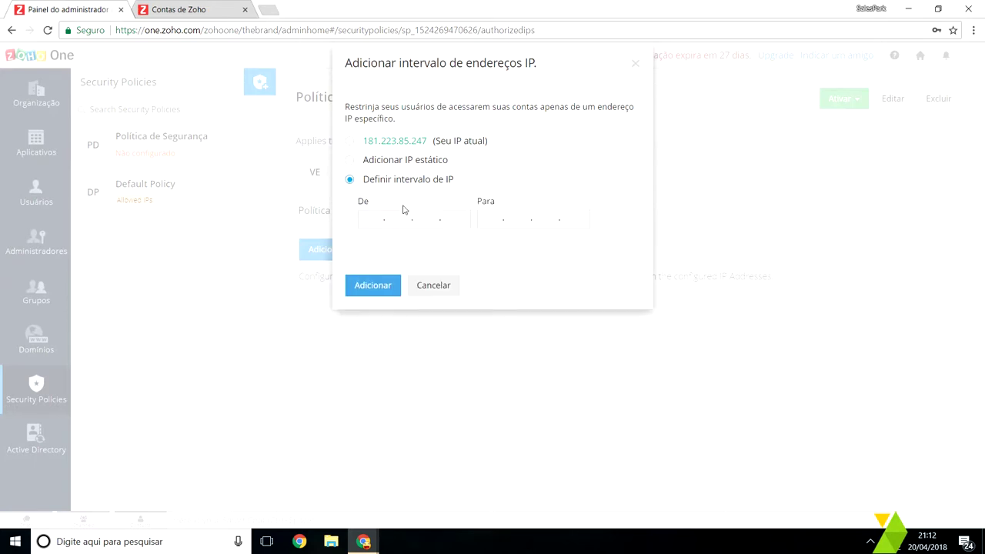
click(462, 223)
click(582, 221)
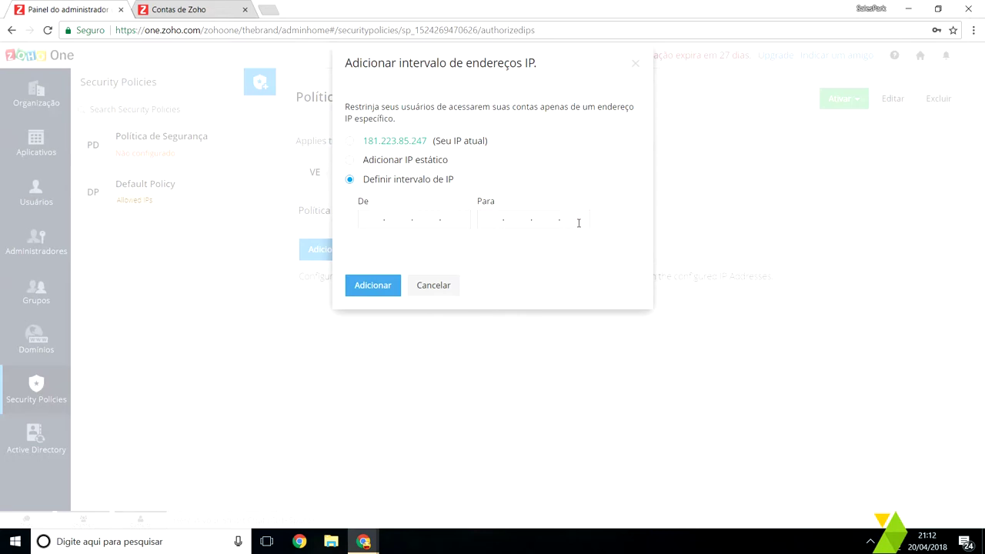